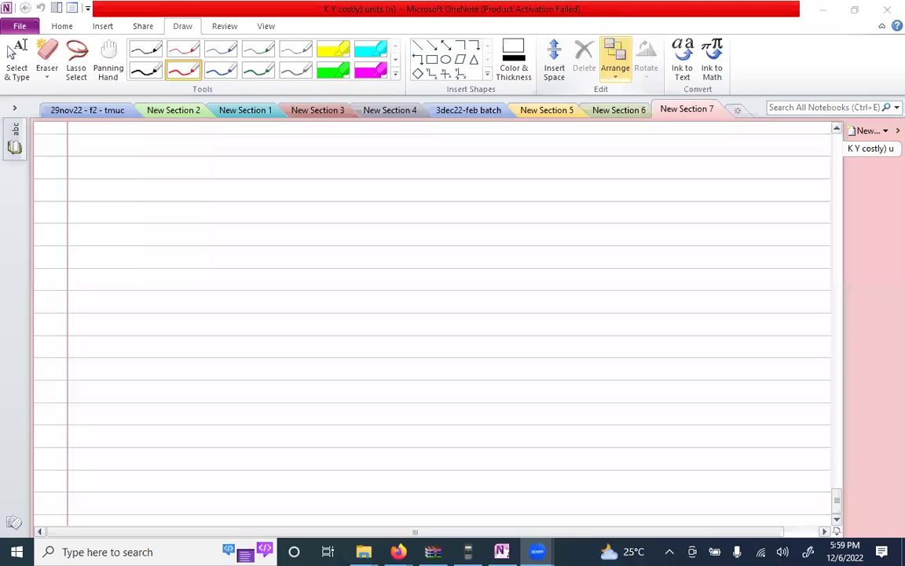
- Handwrite the heading "Normal distribution" in thick red ink at the start of the blank area and underline it
left_click(180, 70)
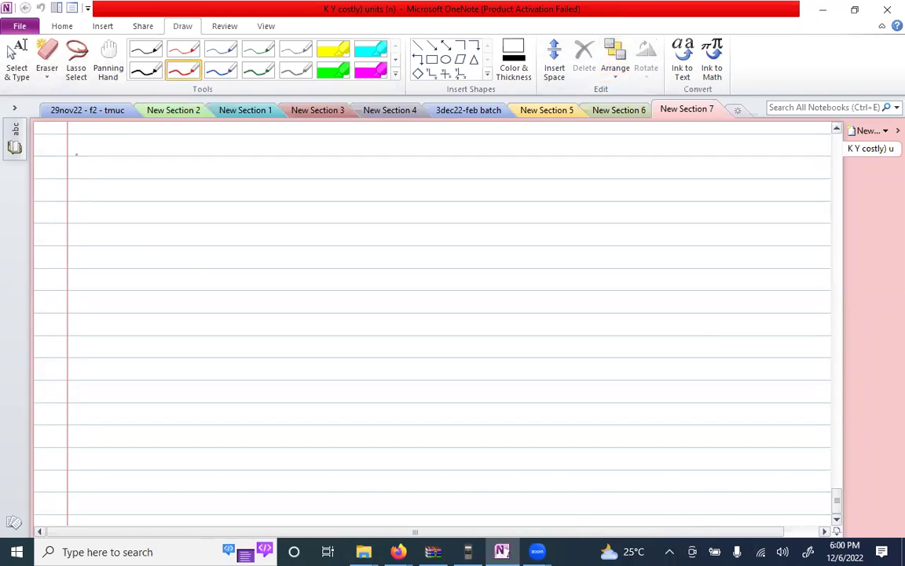
mouse_move(76, 154)
left_mouse_down()
mouse_move(85, 142)
mouse_move(128, 151)
left_mouse_up()
left_click(122, 150)
left_click_drag(128, 151, 206, 152)
left_click_drag(210, 141, 211, 153)
left_click_drag(207, 146, 240, 152)
left_click(227, 151)
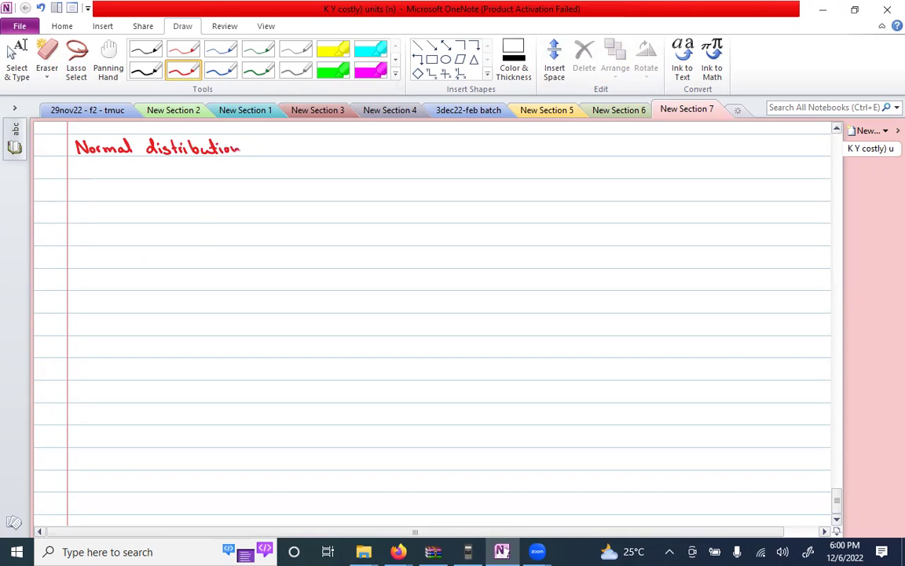
left_click_drag(92, 157, 234, 157)
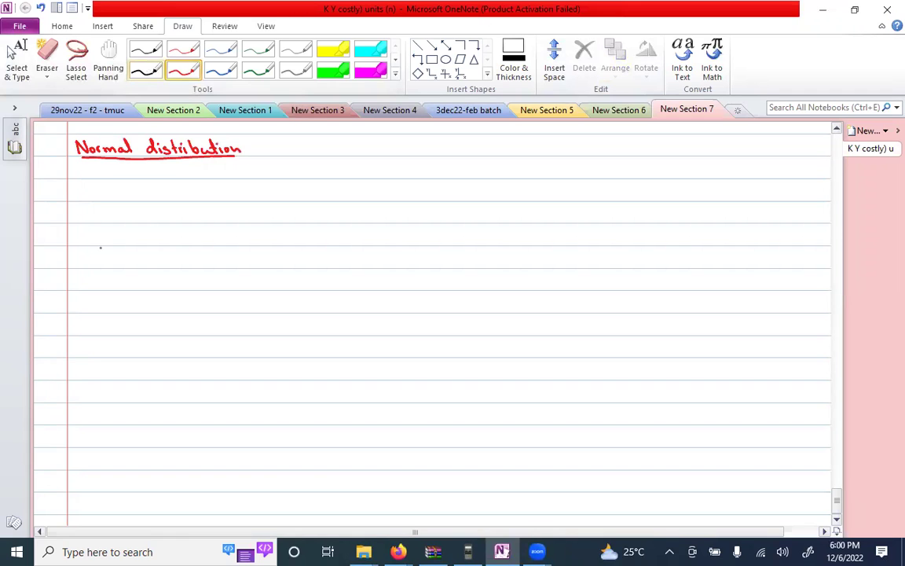
- Draw a bell curve over a baseline in thick black ink below the heading, with vertical lines marked 0 and 1
left_click_drag(88, 244, 228, 242)
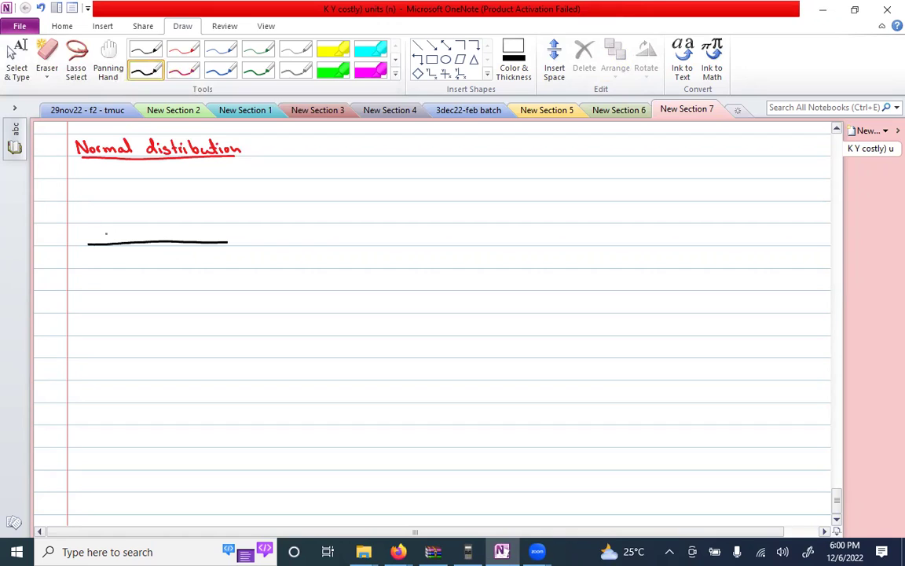
mouse_move(96, 232)
left_mouse_down()
mouse_move(140, 201)
mouse_move(191, 194)
mouse_move(259, 242)
left_mouse_up()
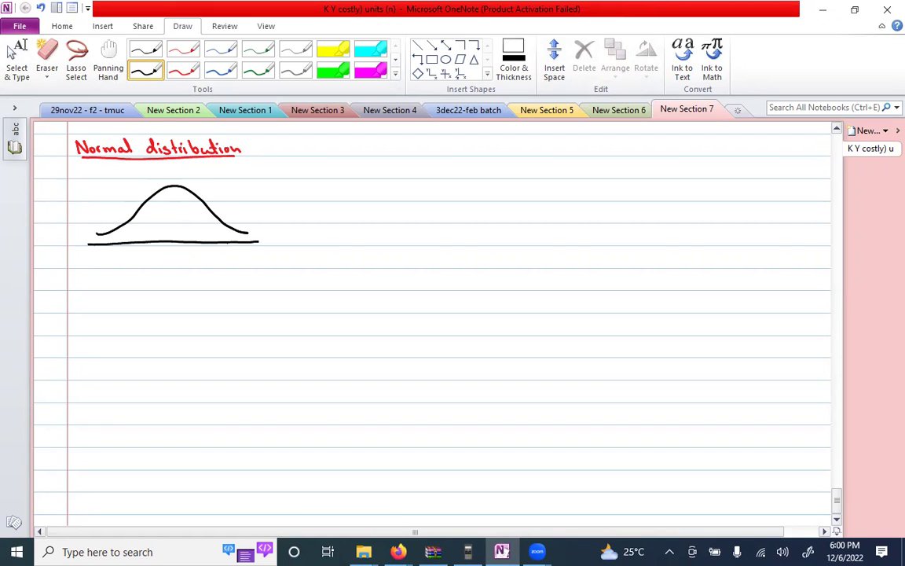
mouse_move(174, 173)
left_mouse_down()
mouse_move(186, 275)
mouse_move(172, 249)
left_mouse_up()
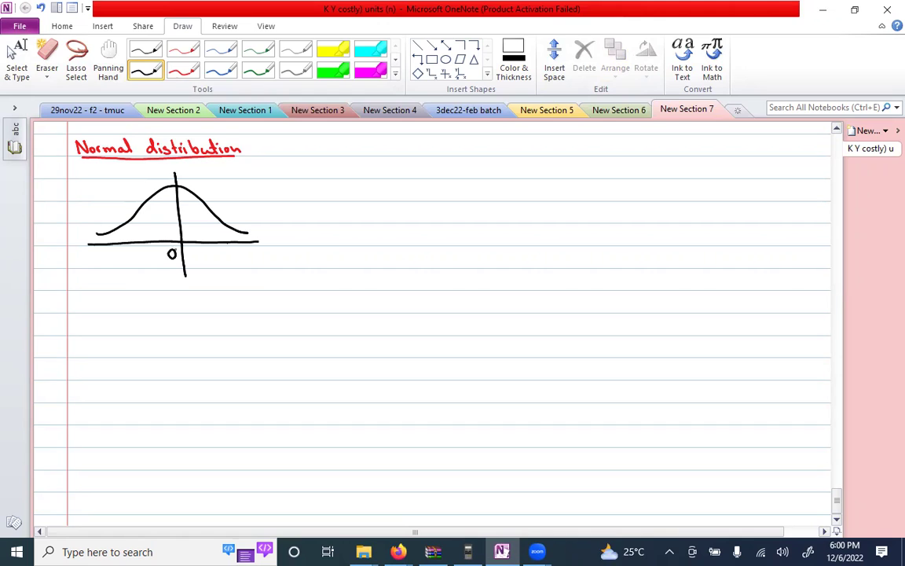
left_click_drag(200, 203, 209, 267)
- Highlight the area under the curve up to 1 in yellow and number this curve with a circled 1 in black
left_click(334, 48)
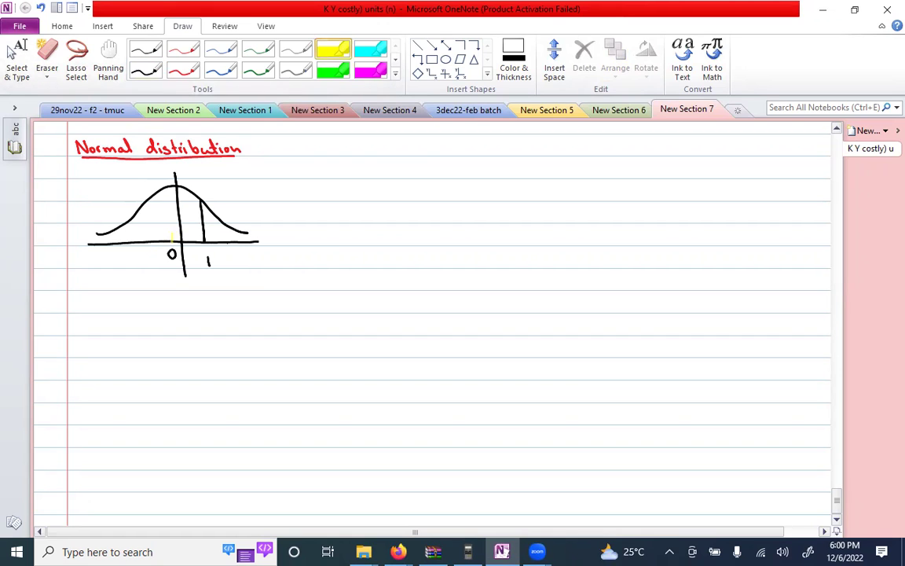
mouse_move(93, 238)
left_mouse_down()
mouse_move(203, 235)
mouse_move(98, 234)
mouse_move(203, 229)
left_mouse_up()
left_click_drag(113, 221, 181, 220)
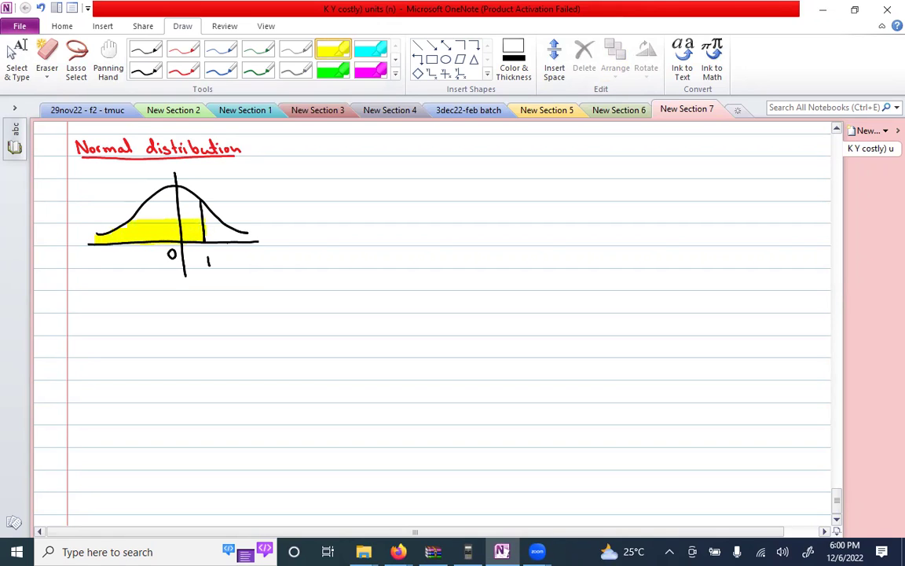
mouse_move(120, 195)
left_mouse_down()
mouse_move(185, 196)
mouse_move(137, 189)
mouse_move(181, 189)
mouse_move(137, 181)
mouse_move(181, 187)
mouse_move(177, 180)
left_mouse_up()
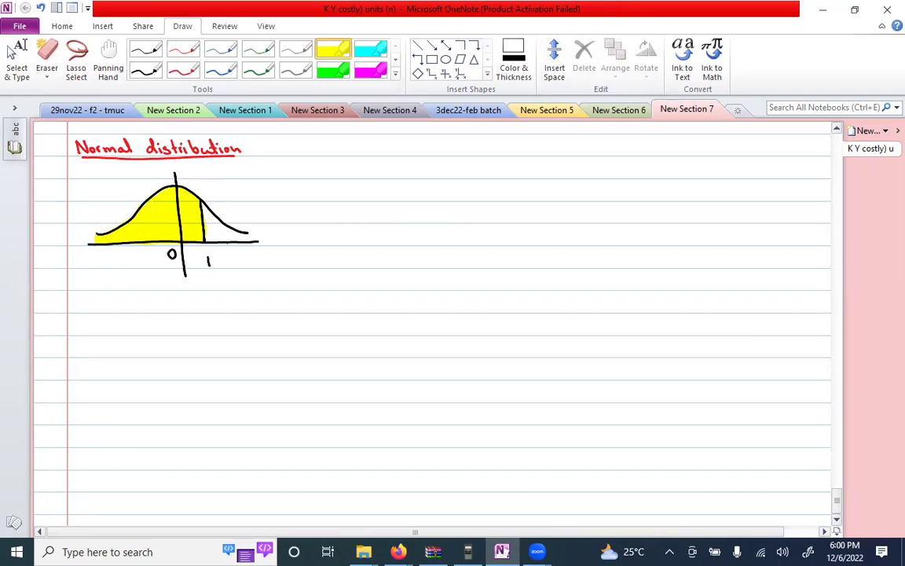
left_click(145, 71)
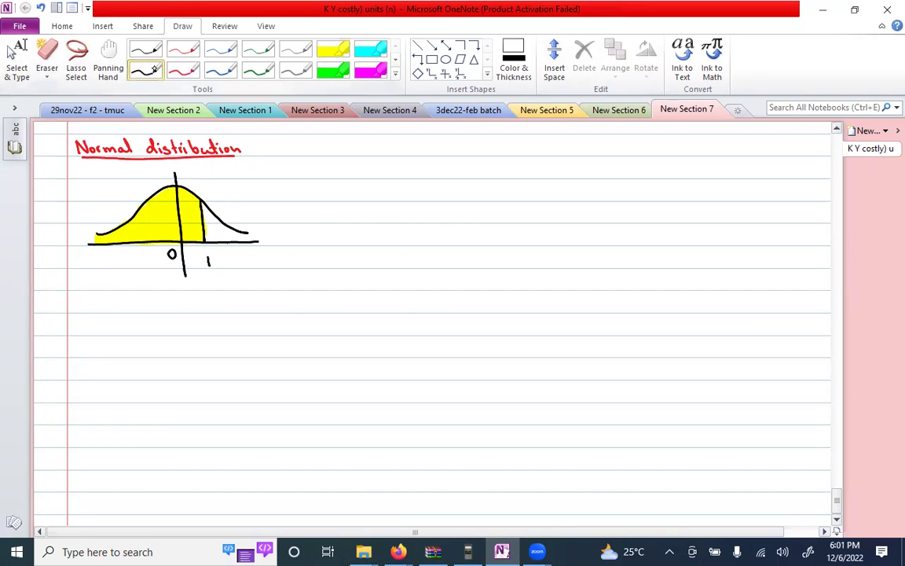
mouse_move(210, 166)
left_mouse_down()
mouse_move(213, 174)
mouse_move(218, 163)
left_mouse_up()
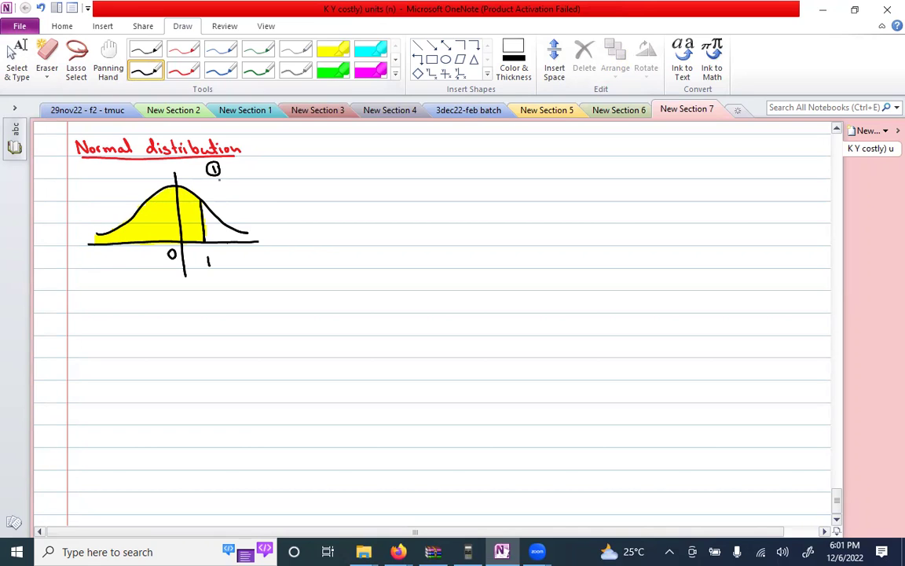
- Draw a second black bell curve beside the first with lines at 0 and 1, and highlight the area between them in yellow
left_click_drag(309, 245, 438, 246)
mouse_move(310, 234)
left_mouse_down()
mouse_move(376, 200)
mouse_move(419, 230)
left_mouse_up()
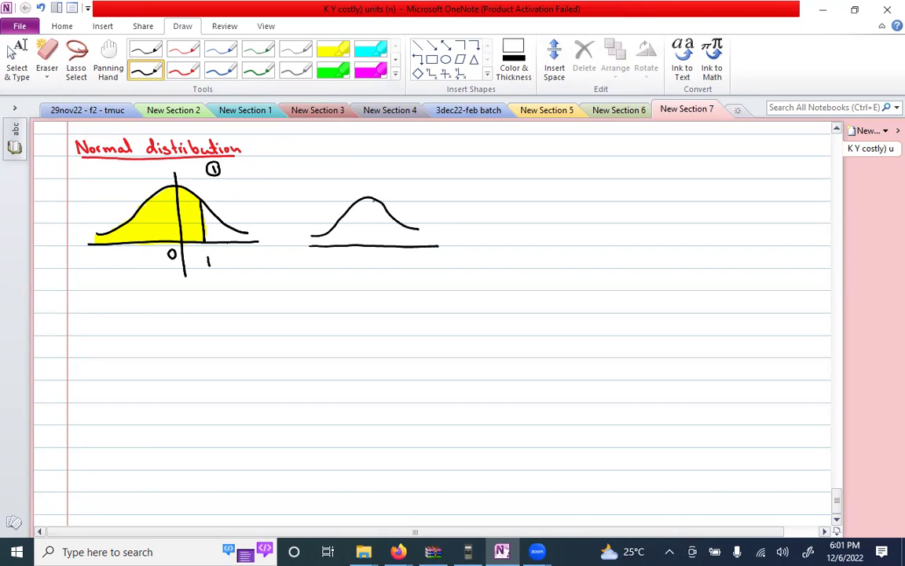
left_click_drag(368, 196, 378, 254)
mouse_move(385, 207)
left_mouse_down()
mouse_move(399, 265)
mouse_move(374, 266)
left_mouse_up()
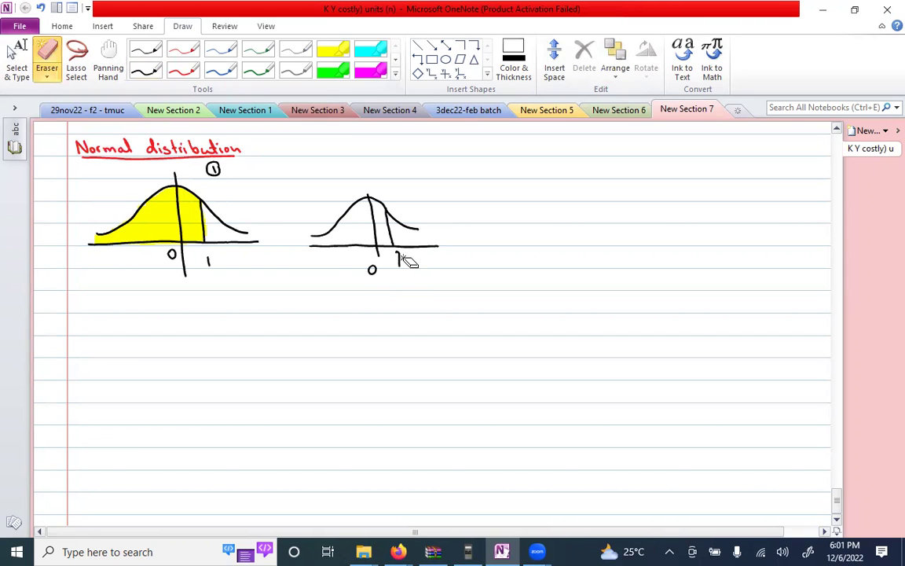
left_click_drag(399, 258, 404, 270)
left_click(333, 49)
mouse_move(375, 237)
left_mouse_down()
mouse_move(385, 241)
mouse_move(372, 198)
left_mouse_up()
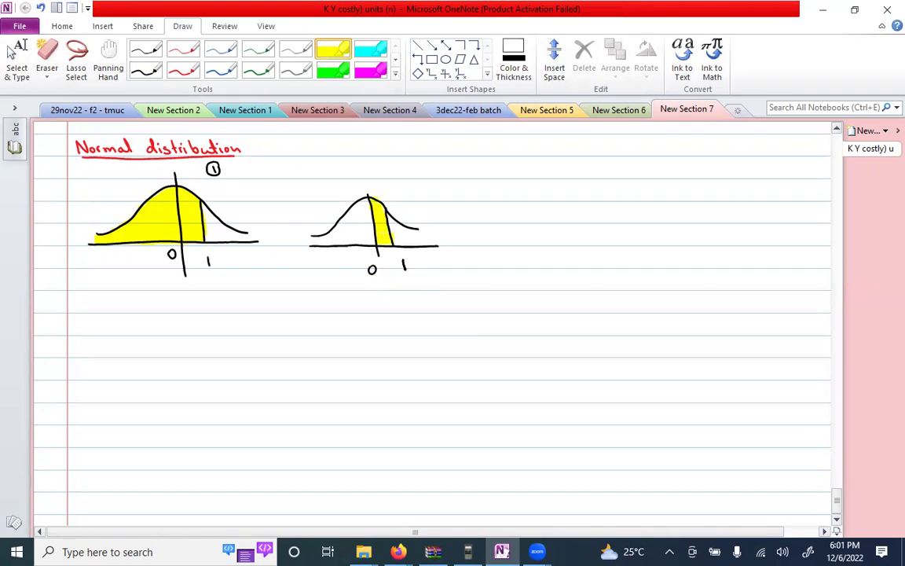
- Draw a third black bell curve with lines at 0 and 1, and highlight the tail beyond 1 in yellow
left_click(146, 71)
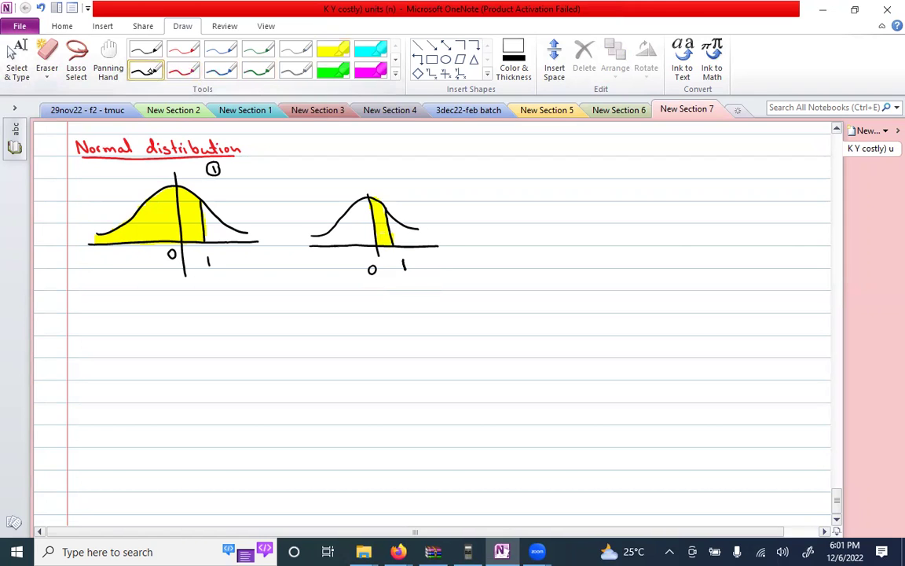
mouse_move(470, 248)
left_mouse_down()
mouse_move(600, 242)
mouse_move(505, 222)
mouse_move(526, 187)
mouse_move(557, 191)
mouse_move(601, 226)
left_mouse_up()
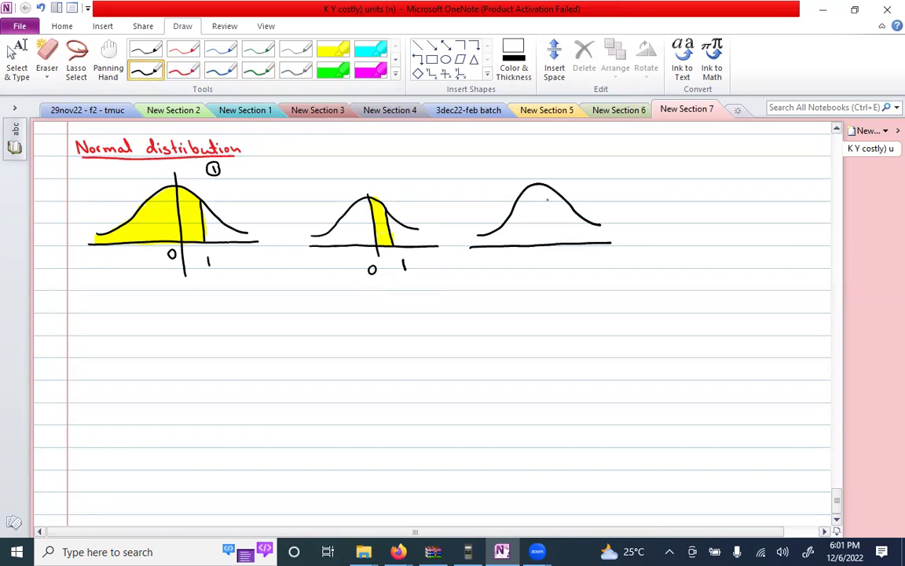
mouse_move(539, 182)
left_mouse_down()
mouse_move(550, 252)
mouse_move(542, 266)
left_mouse_up()
mouse_move(568, 203)
left_mouse_down()
mouse_move(577, 268)
mouse_move(569, 214)
mouse_move(582, 233)
mouse_move(573, 235)
mouse_move(596, 234)
mouse_move(572, 233)
mouse_move(595, 226)
mouse_move(572, 224)
mouse_move(569, 210)
mouse_move(599, 224)
left_mouse_up()
left_click(333, 49)
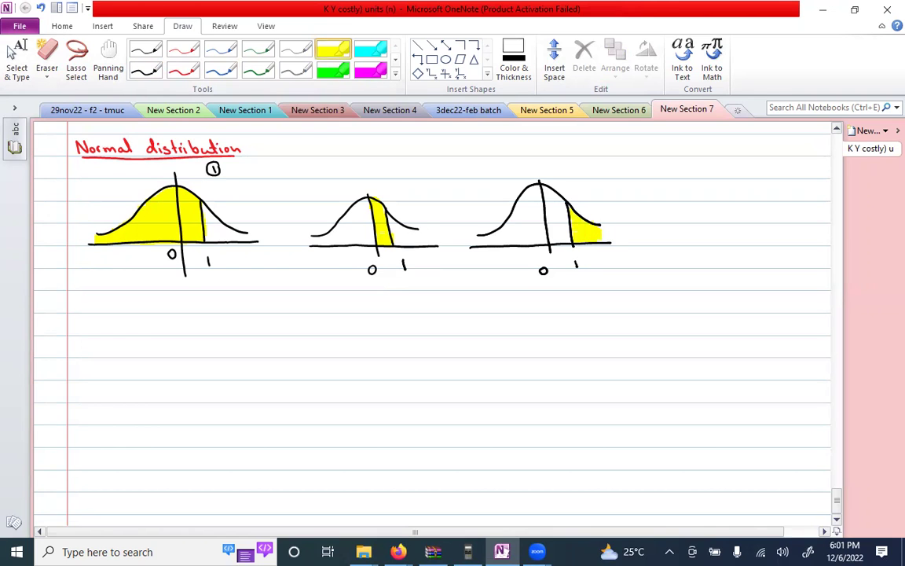
left_click(149, 69)
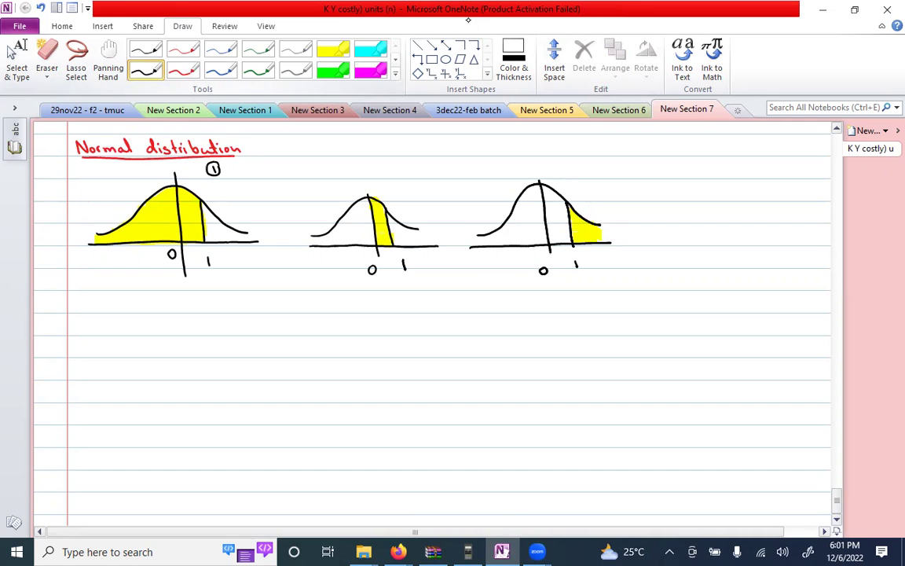
- Switch to the Casio fx-991ES PLUS calculator, put it in STAT mode and leave the data entry for the calculation screen
mouse_move(467, 552)
left_click(468, 491)
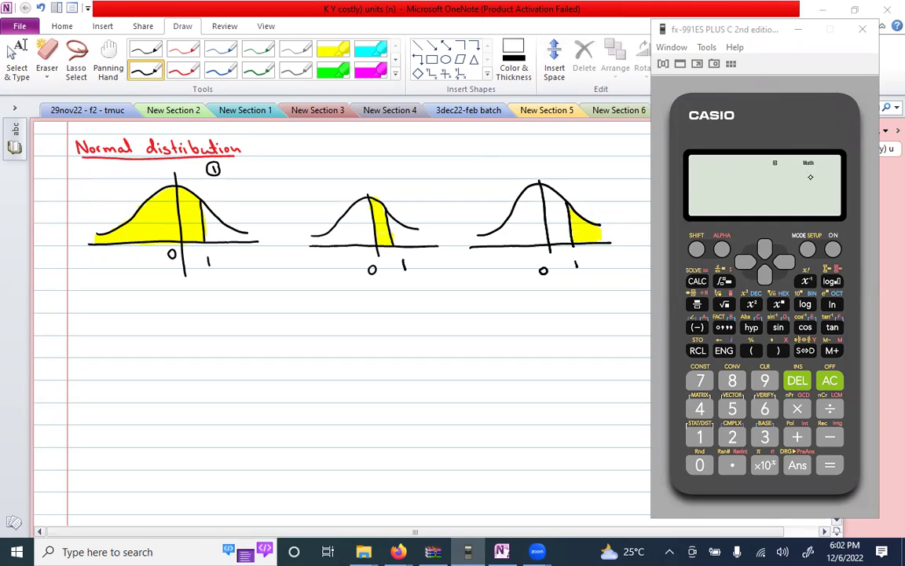
left_click(807, 248)
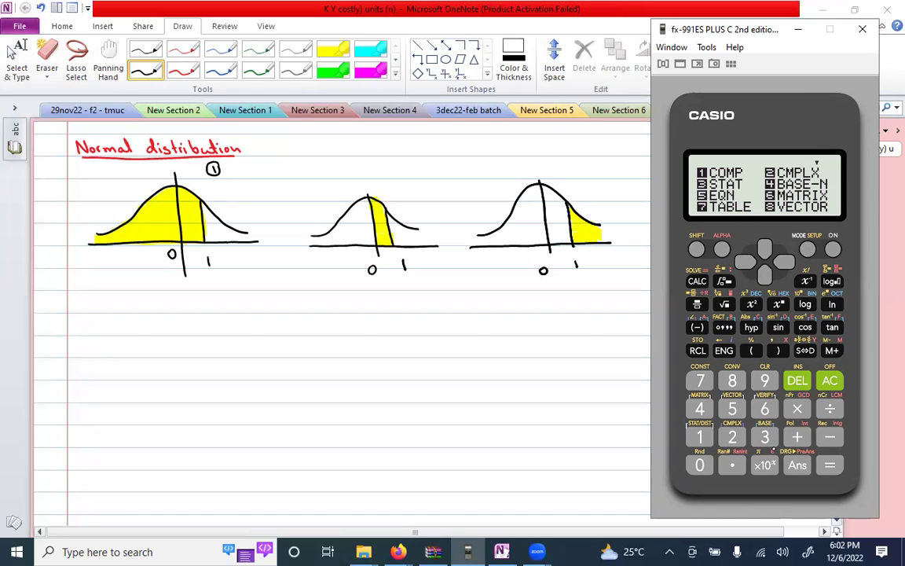
left_click(766, 437)
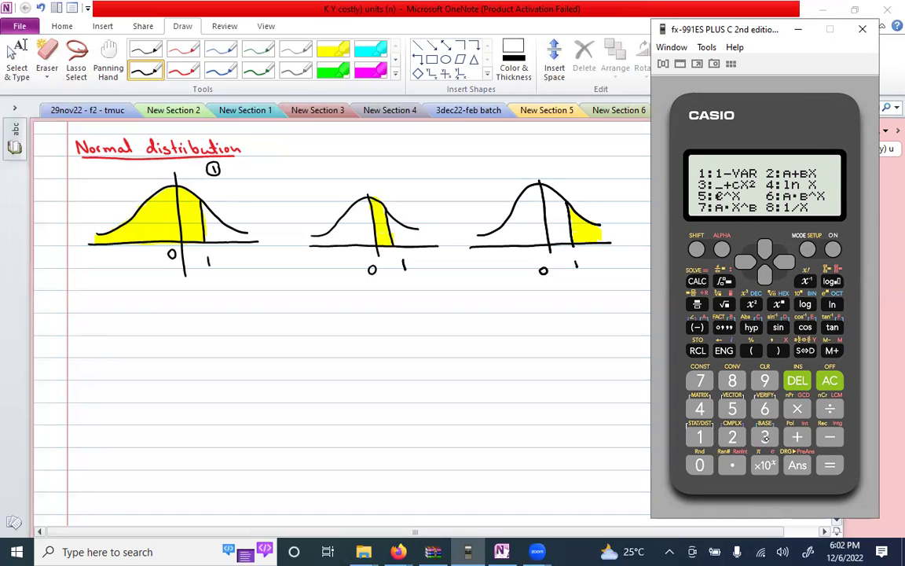
left_click(831, 380)
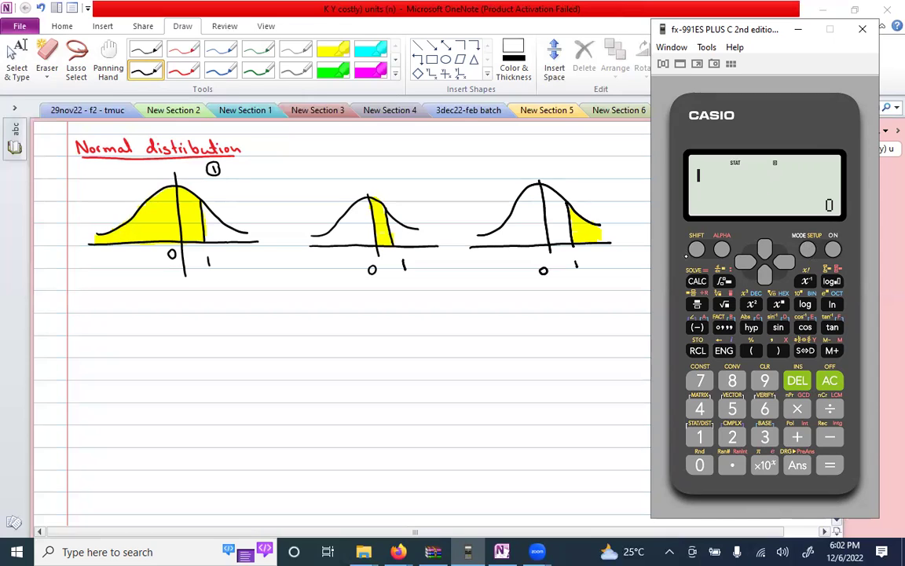
- Insert the P( function from the calculator's Distr functions
left_click(696, 249)
left_click(699, 437)
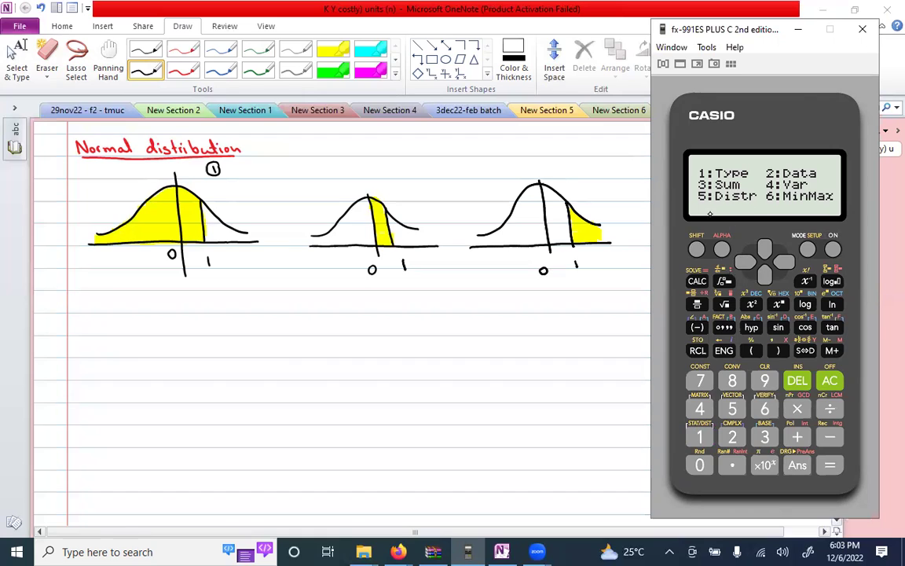
key("5")
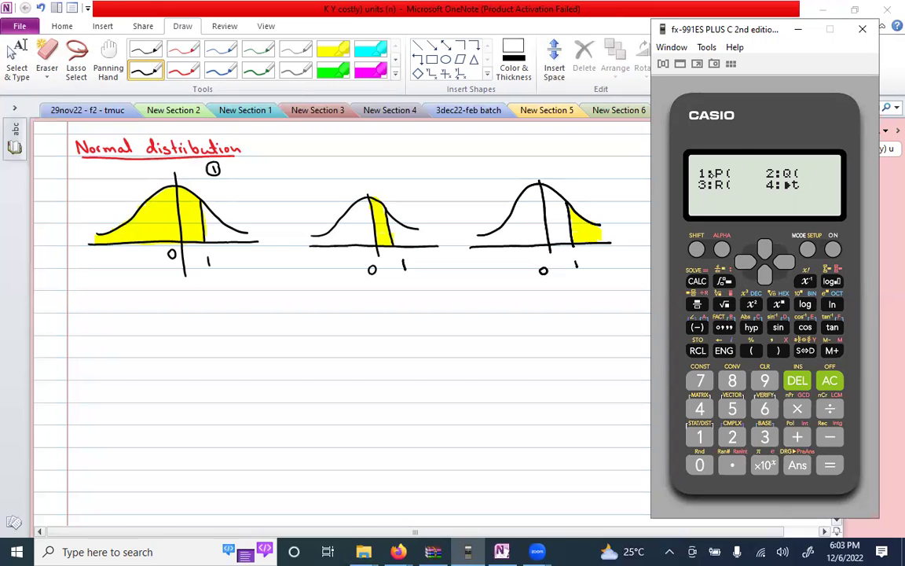
left_click(700, 437)
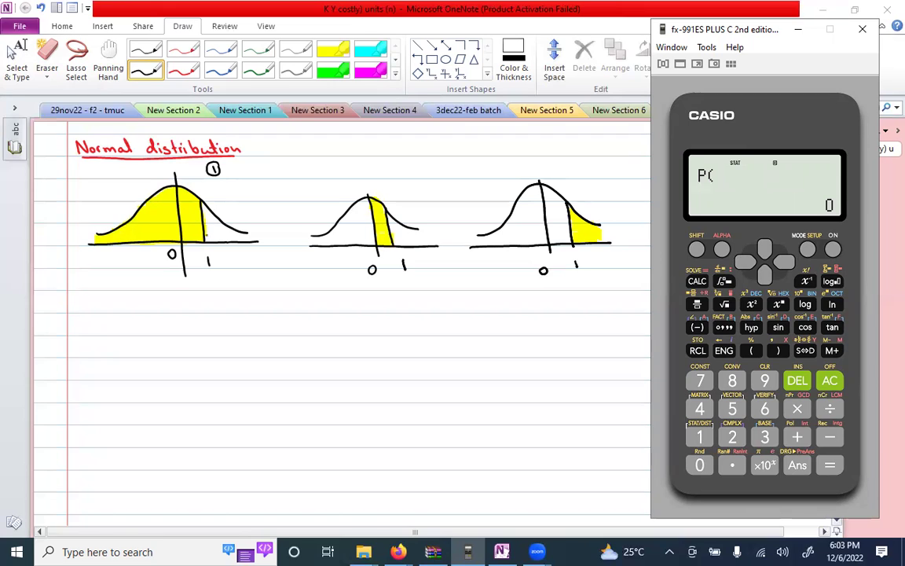
- Switch back to the OneNote page and number the second and third curves with a circled 2 and 3
mouse_move(399, 169)
left_mouse_down()
mouse_move(408, 177)
mouse_move(401, 165)
left_mouse_up()
mouse_move(578, 174)
left_mouse_down()
mouse_move(578, 187)
mouse_move(582, 171)
left_mouse_up()
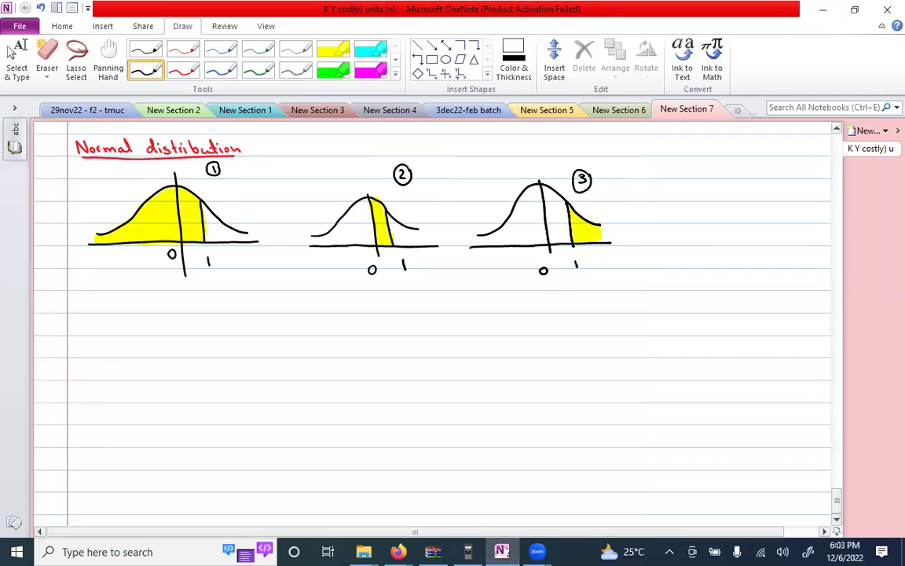
- Switch to the Casio calculator and complete and evaluate P(1)
left_click(468, 552)
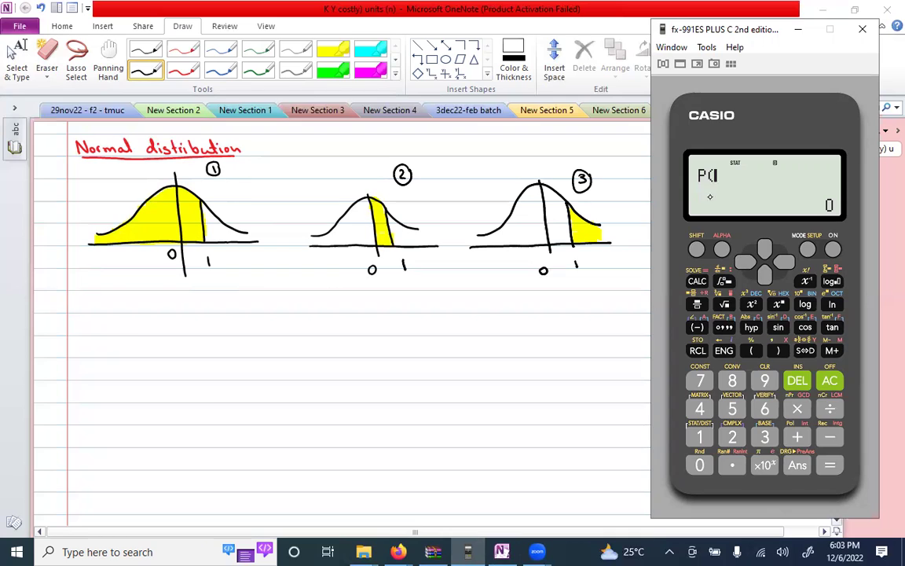
left_click(699, 437)
left_click(778, 350)
left_click(830, 465)
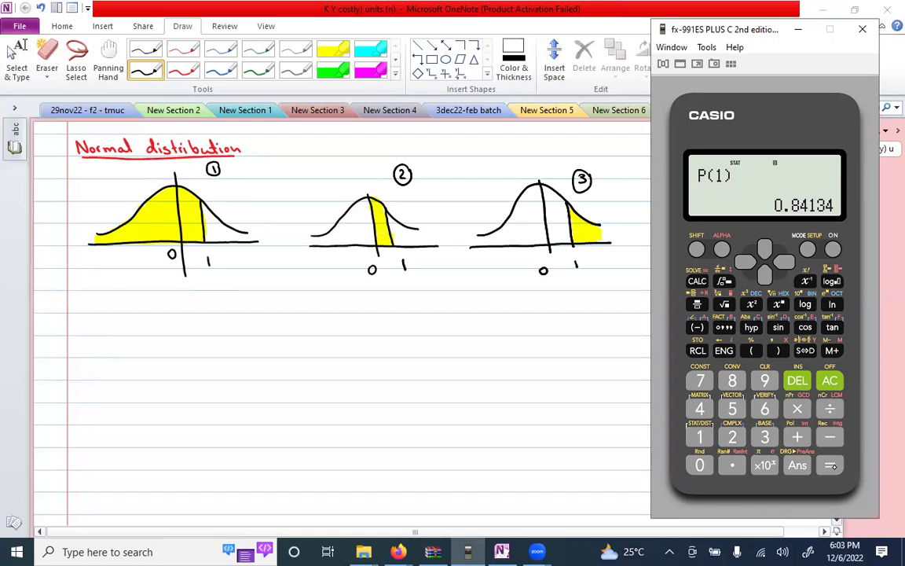
- Handwrite "P(z ≤ 1) = 0.84134" under the first curve on the OneNote page, rechecking the digits on the calculator
left_click(134, 287)
mouse_move(133, 282)
left_mouse_down()
mouse_move(133, 296)
mouse_move(135, 288)
mouse_move(201, 295)
left_mouse_up()
left_click(219, 289)
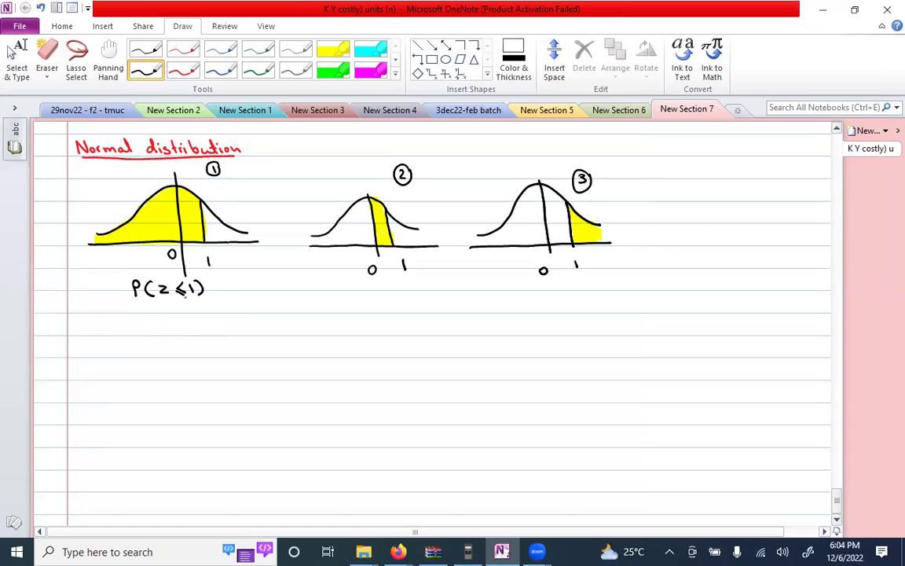
left_click_drag(213, 286, 222, 286)
mouse_move(213, 290)
left_mouse_down()
mouse_move(253, 283)
mouse_move(261, 293)
left_mouse_up()
left_click(241, 289)
left_click(472, 547)
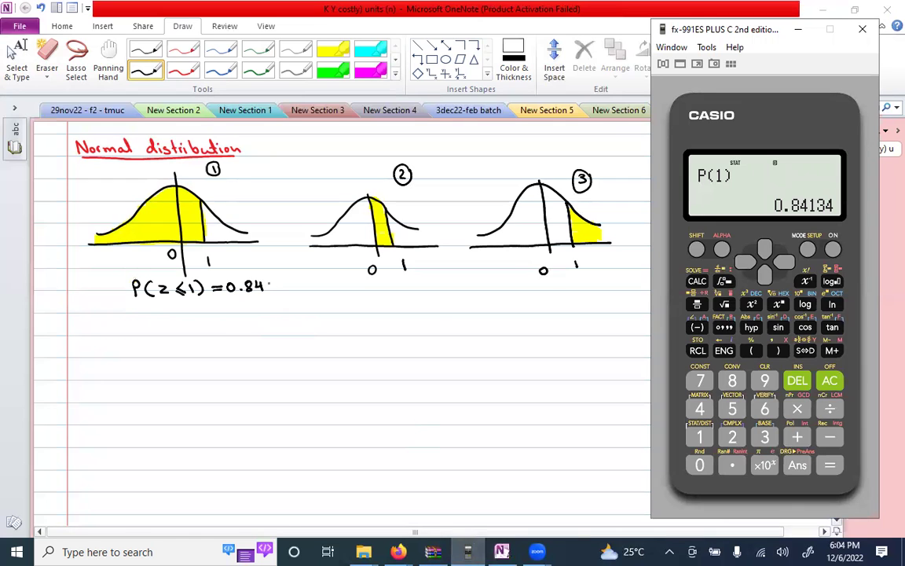
left_click(468, 552)
mouse_move(268, 281)
left_mouse_down()
mouse_move(267, 290)
mouse_move(285, 291)
left_mouse_up()
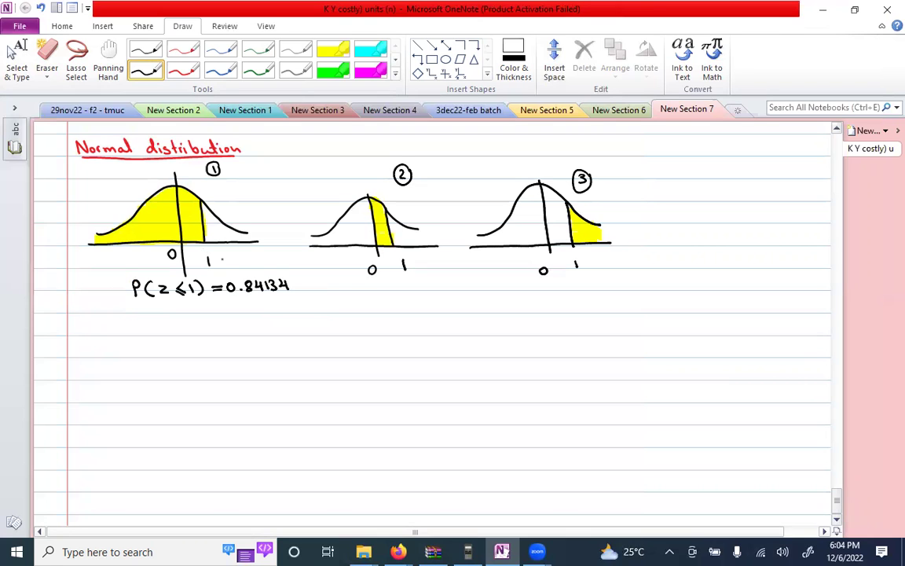
- Switch to the Casio calculator, clear the previous result and evaluate Q(1) using the Distr functions
left_click(468, 551)
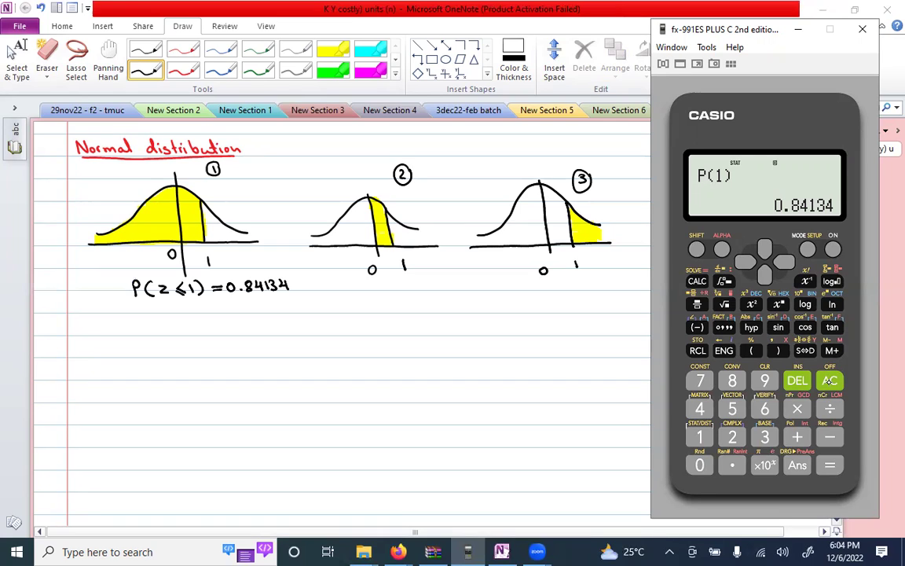
left_click(830, 380)
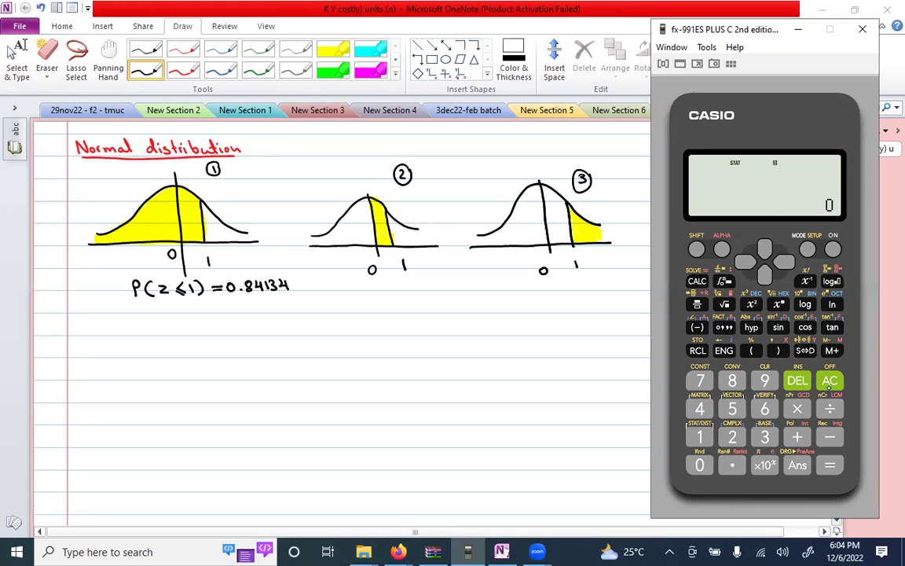
left_click(696, 249)
left_click(697, 445)
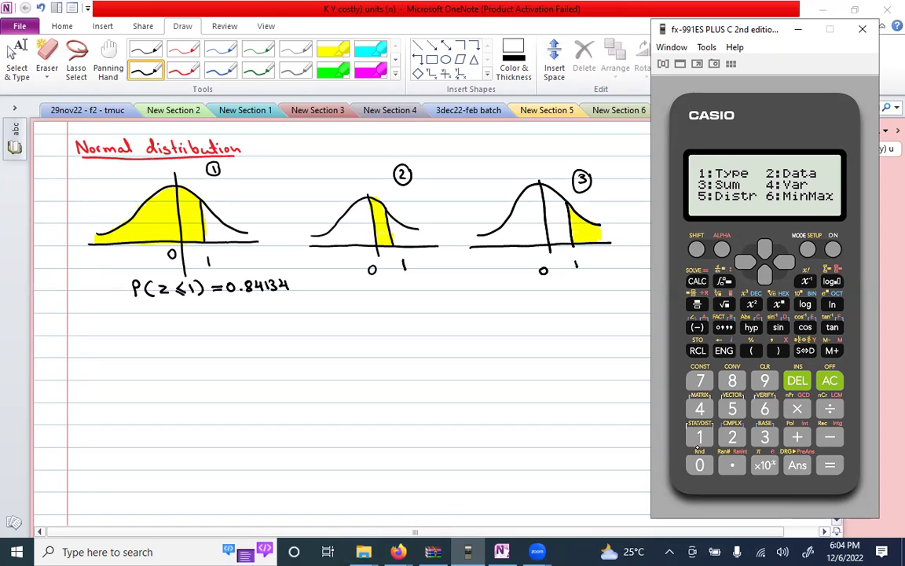
left_click(731, 409)
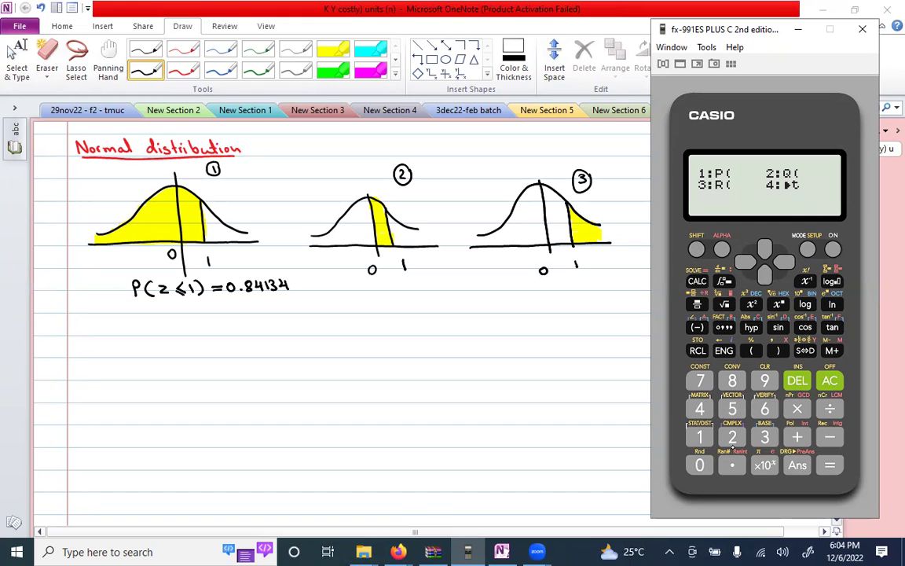
left_click(733, 437)
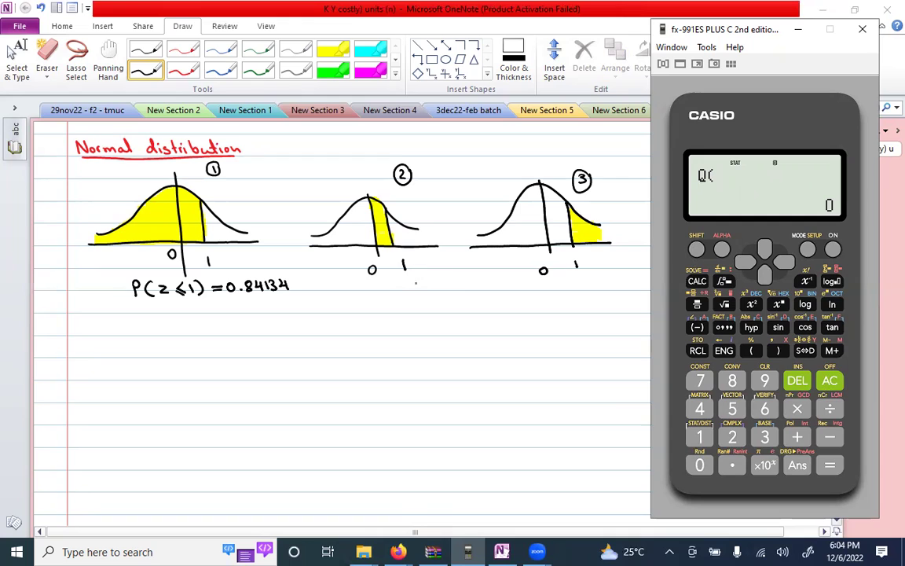
left_click(700, 437)
left_click(780, 350)
left_click(830, 464)
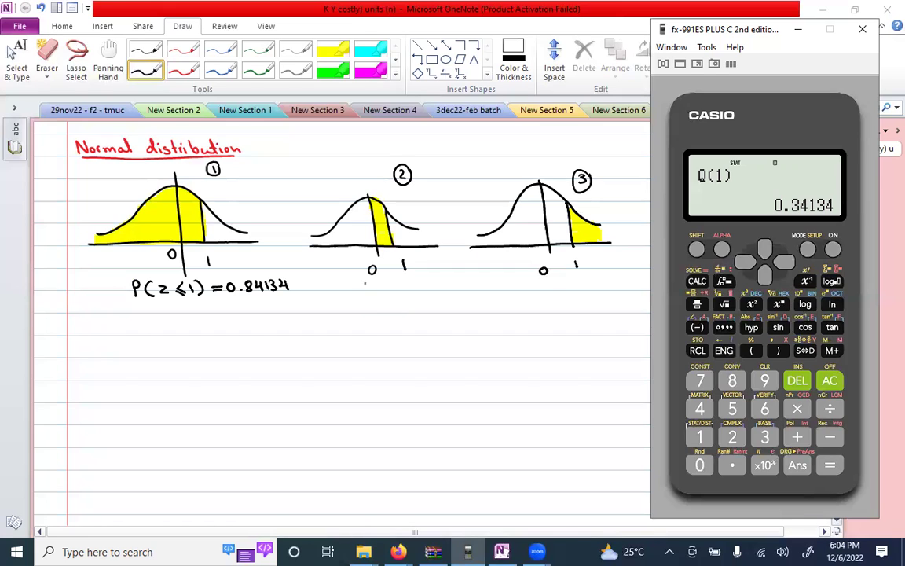
- Handwrite "P(0 ≤ z ≤ 1) = 0.34134" under the second curve on the OneNote page
left_click(348, 289)
mouse_move(349, 295)
left_mouse_down()
mouse_move(355, 288)
mouse_move(365, 296)
mouse_move(425, 296)
mouse_move(370, 286)
left_mouse_up()
left_click_drag(437, 284, 441, 298)
left_click_drag(378, 310, 443, 316)
left_click_drag(451, 307, 454, 318)
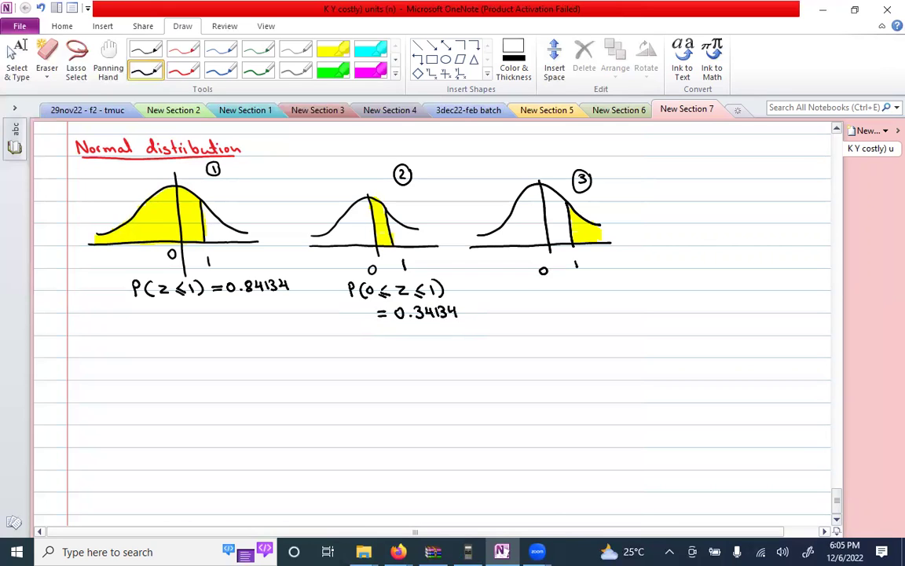
- Switch to the Casio calculator, clear it and evaluate R(1) using the Distr functions
left_click(469, 551)
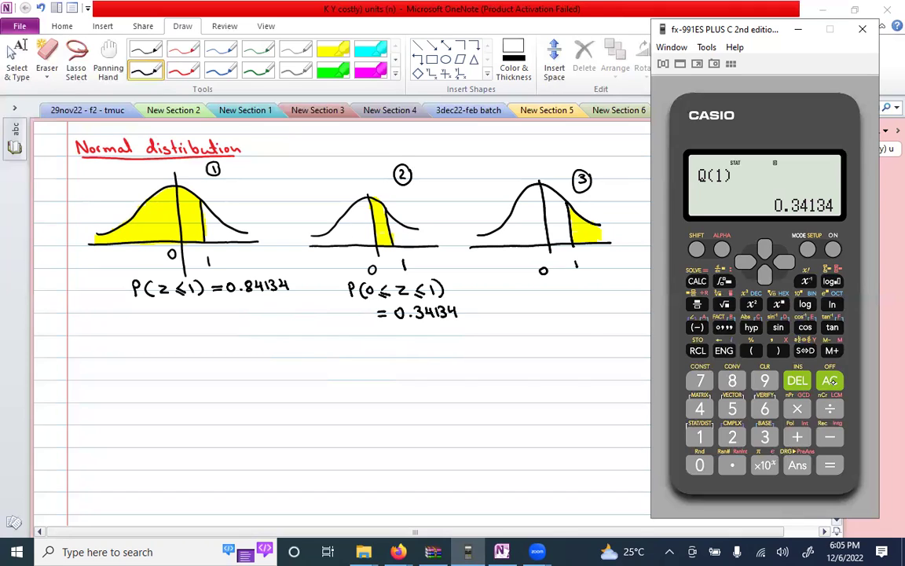
key("Escape")
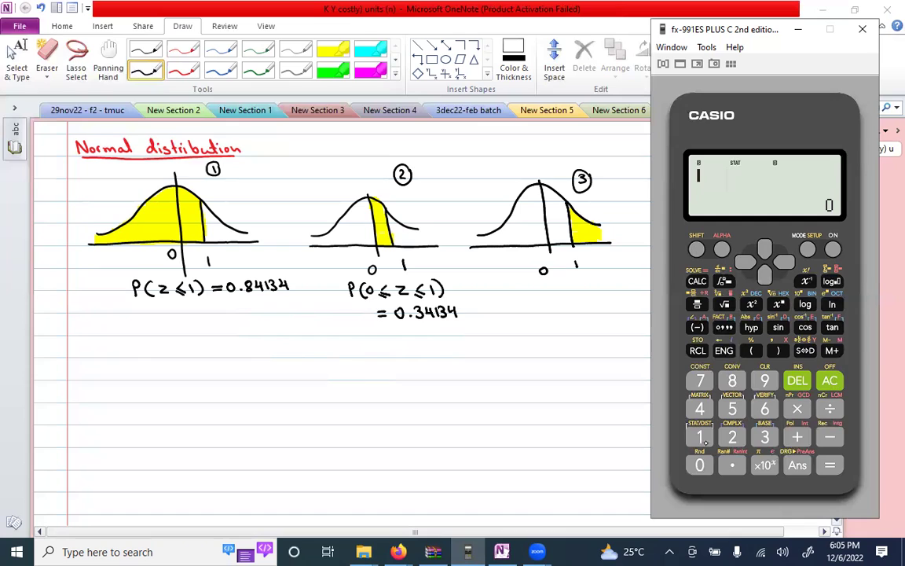
left_click(701, 438)
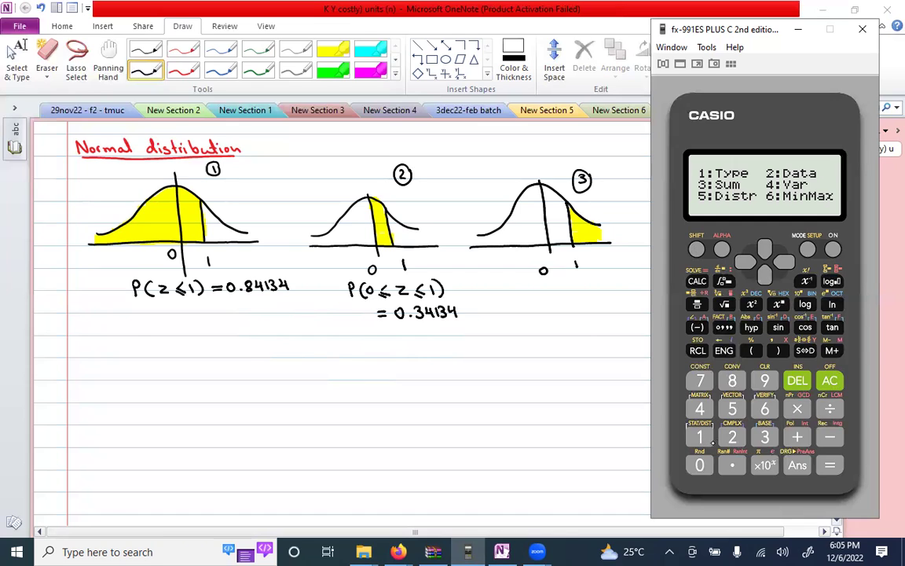
left_click(737, 410)
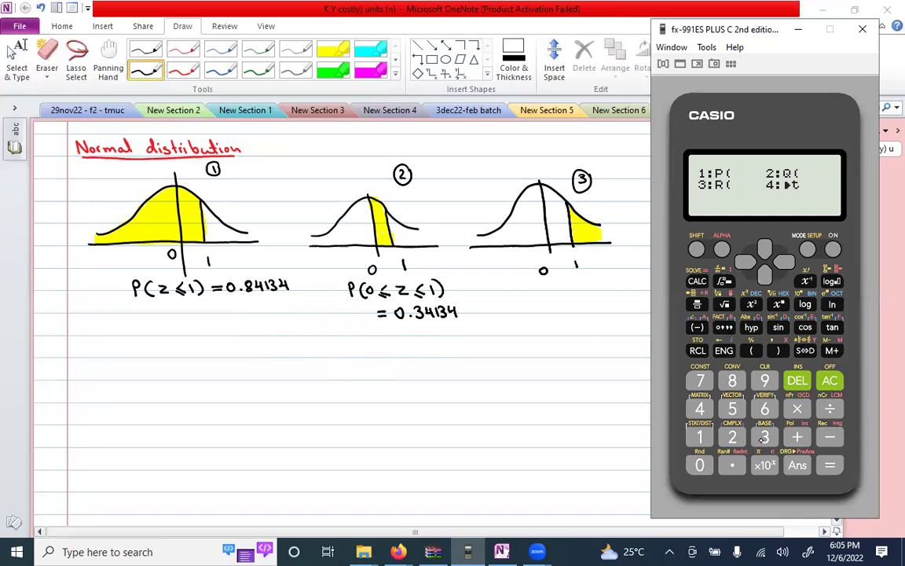
left_click(763, 438)
left_click(699, 438)
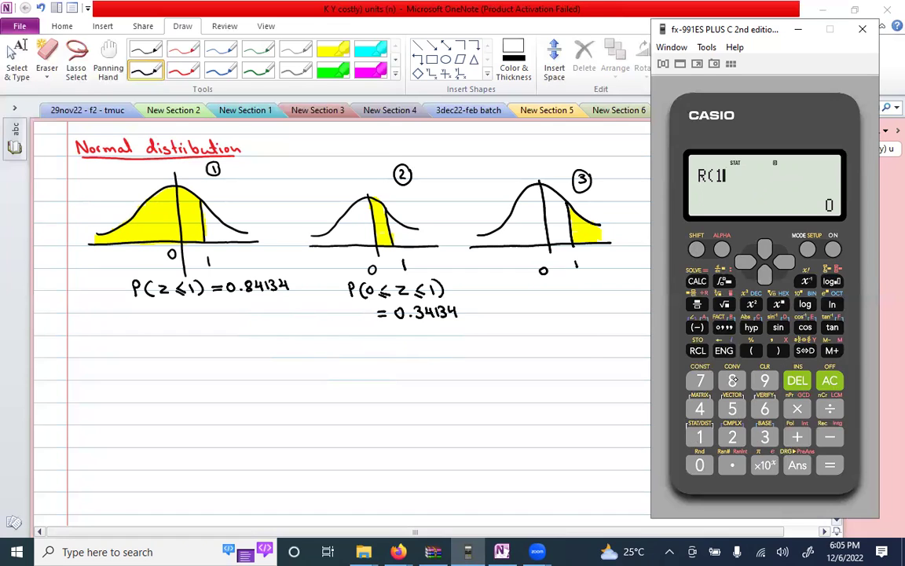
left_click(778, 351)
left_click(829, 466)
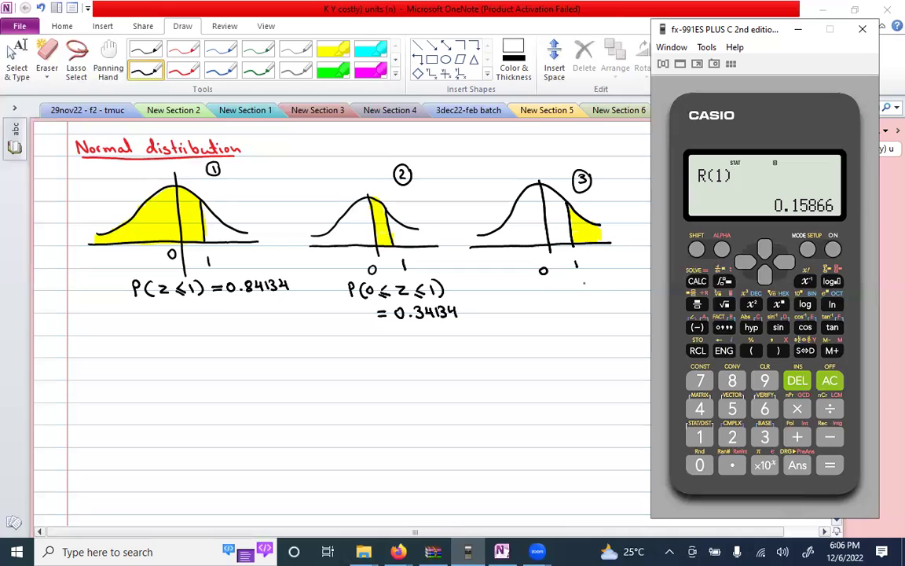
- Handwrite "P(z ≥ 1) = 0.15866" under the third curve on the OneNote page, rechecking the digits on the calculator
left_click(512, 304)
mouse_move(506, 287)
left_mouse_down()
mouse_move(507, 303)
mouse_move(527, 304)
mouse_move(542, 289)
mouse_move(544, 302)
mouse_move(559, 293)
mouse_move(561, 302)
left_mouse_up()
mouse_move(572, 288)
left_mouse_down()
mouse_move(573, 303)
mouse_move(596, 292)
left_mouse_up()
left_click_drag(586, 297, 595, 298)
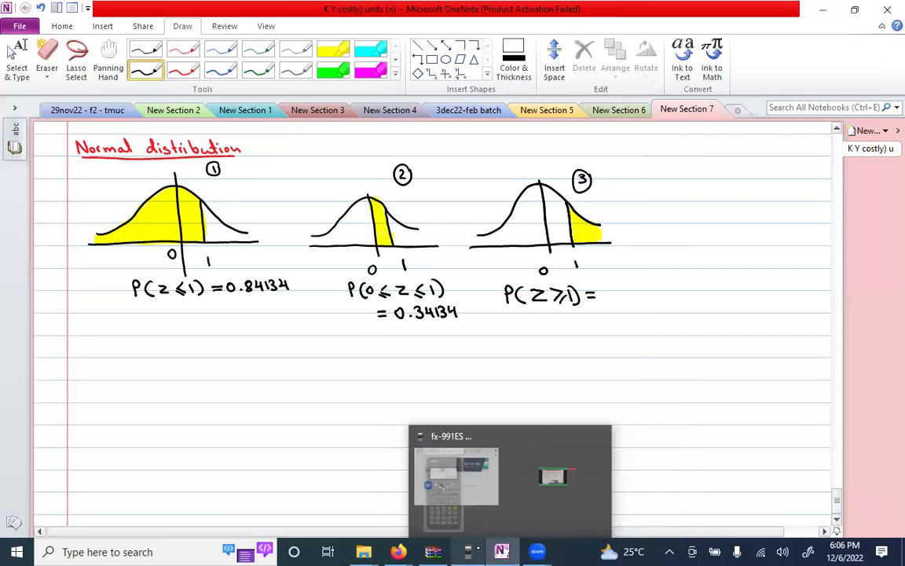
left_click(468, 552)
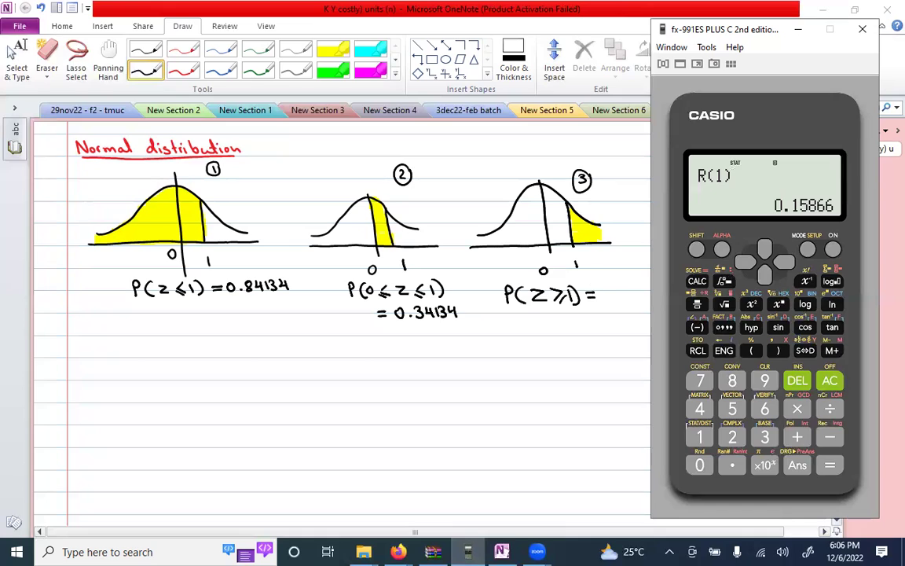
left_click(604, 293)
left_click_drag(608, 290, 630, 300)
left_click(619, 297)
left_click_drag(633, 288, 662, 292)
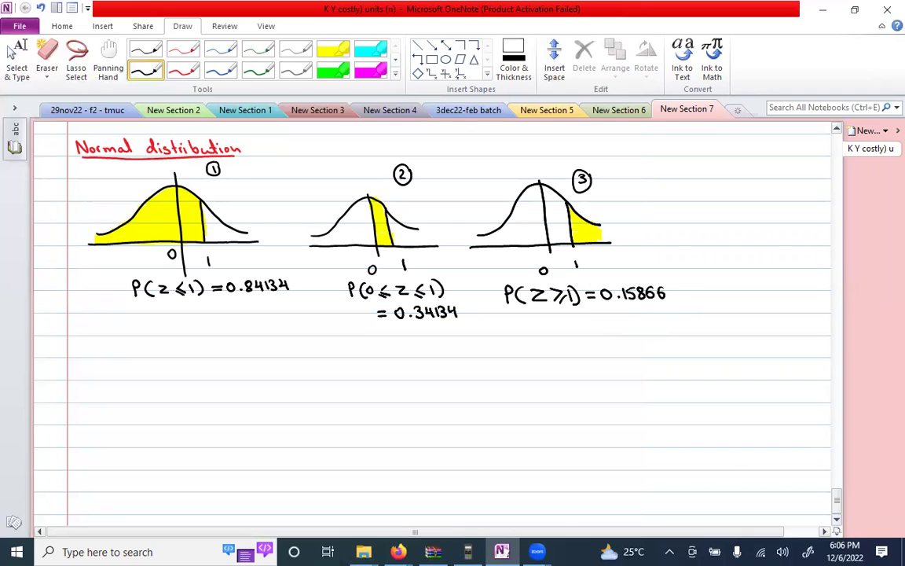
- Underline 0.84134 and 0.15866 with the green highlighter and join the two values with a wide bracket beneath them
left_click(333, 71)
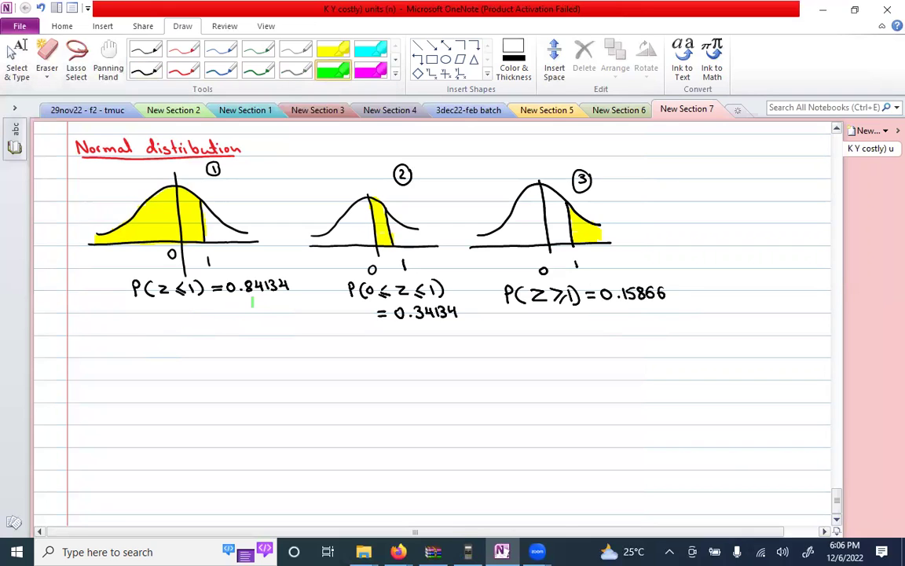
mouse_move(217, 302)
left_mouse_down()
mouse_move(286, 302)
mouse_move(284, 310)
left_mouse_up()
mouse_move(598, 304)
left_mouse_down()
mouse_move(672, 303)
mouse_move(671, 311)
left_mouse_up()
mouse_move(265, 320)
left_mouse_down()
mouse_move(270, 350)
mouse_move(362, 383)
mouse_move(592, 379)
mouse_move(647, 349)
mouse_move(647, 322)
left_mouse_up()
- Handwrite "0.84134 + 0.15866 = 1" in red below the green bracket
left_click(183, 69)
mouse_move(408, 399)
left_mouse_down()
mouse_move(444, 402)
mouse_move(443, 414)
left_mouse_up()
left_click(417, 410)
mouse_move(451, 398)
left_mouse_down()
mouse_move(452, 414)
mouse_move(464, 403)
mouse_move(457, 414)
left_mouse_up()
mouse_move(471, 398)
left_mouse_down()
mouse_move(470, 407)
mouse_move(480, 407)
left_mouse_up()
left_click(490, 408)
mouse_move(476, 397)
left_mouse_down()
mouse_move(477, 414)
mouse_move(506, 401)
mouse_move(529, 412)
mouse_move(549, 399)
mouse_move(556, 412)
mouse_move(578, 407)
left_mouse_up()
left_click(518, 410)
left_click_drag(444, 440, 460, 445)
left_click_drag(475, 435, 477, 451)
- Switch to the Casio calculator
left_click(467, 552)
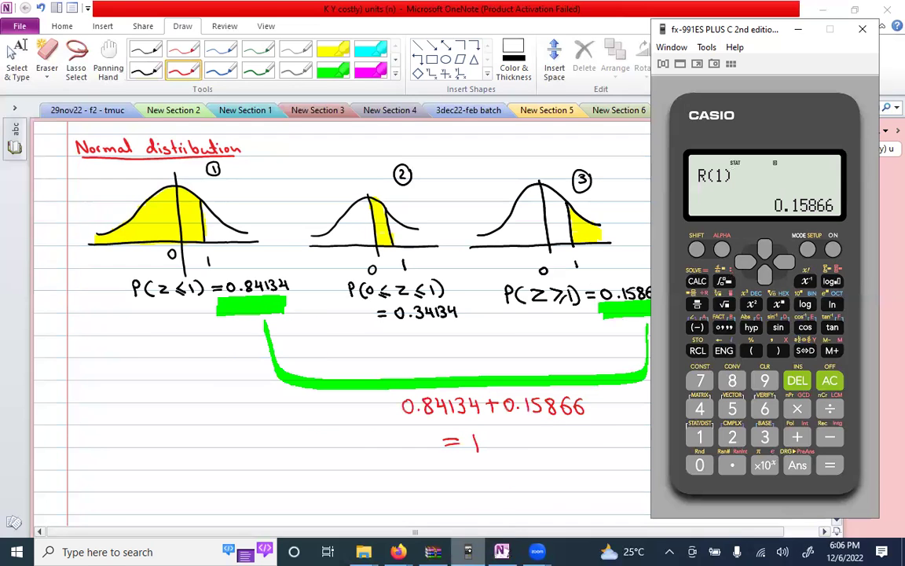